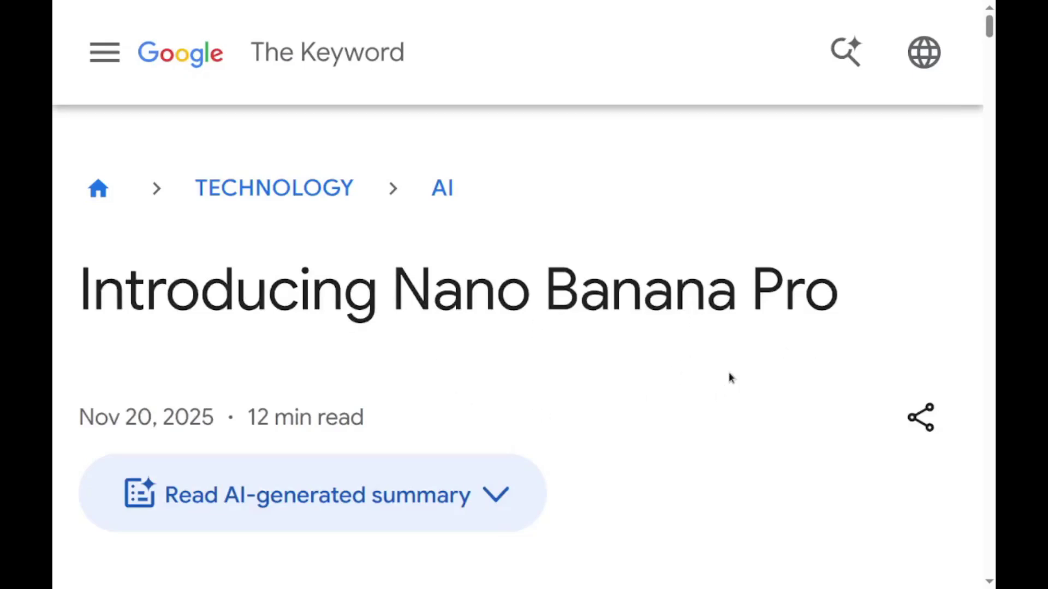
Scroll the Nano Banana Pro article and highlight the line about the new image model.
{"action": "scroll", "coordinate": [732, 378], "scroll_direction": "down", "scroll_amount": 15}
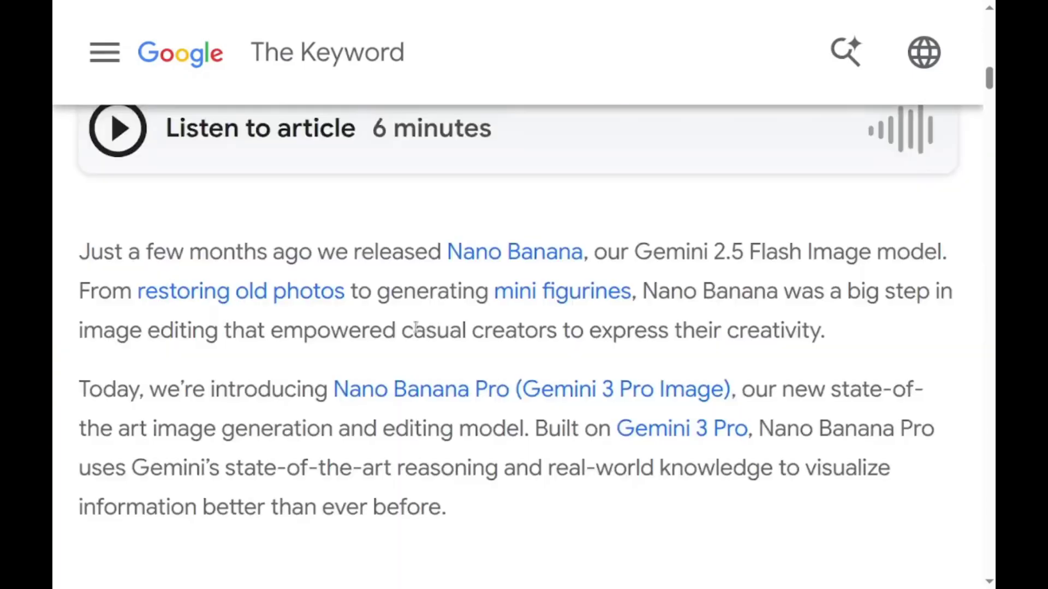
{"action": "left_click_drag", "start_coordinate": [347, 431], "coordinate": [521, 432]}
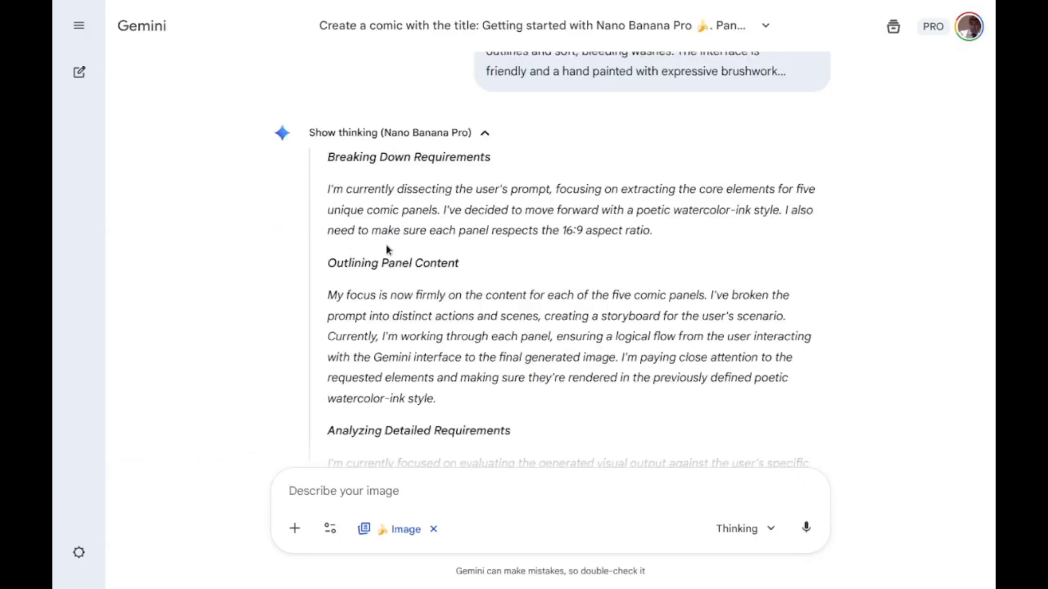
View the generated comic at full size, then the continued presenter comic full-screen.
{"action": "scroll", "coordinate": [421, 210], "scroll_direction": "down", "scroll_amount": 2}
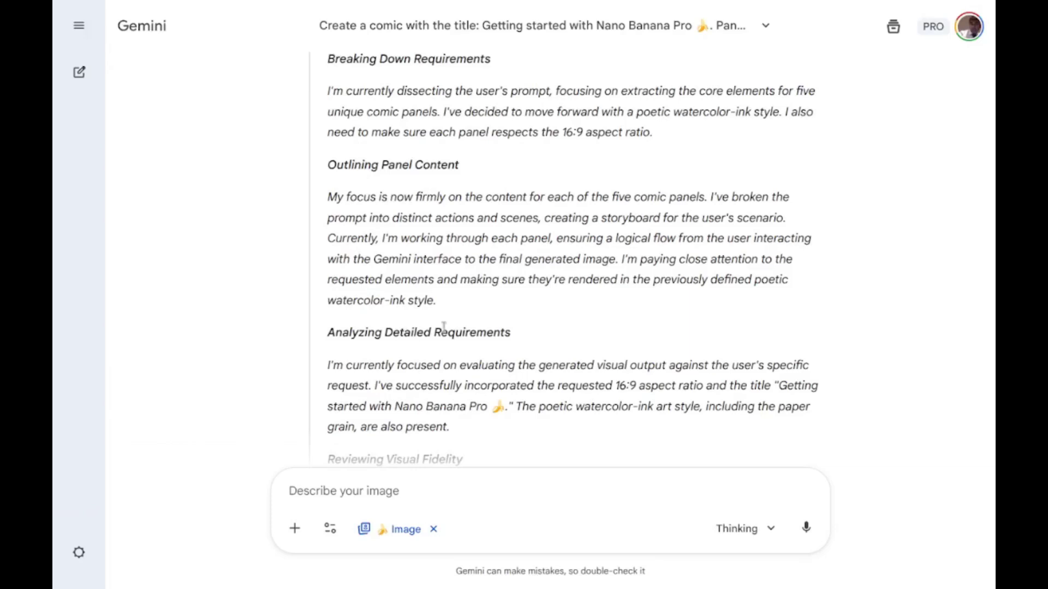
{"action": "scroll", "coordinate": [443, 327], "scroll_direction": "down", "scroll_amount": 7}
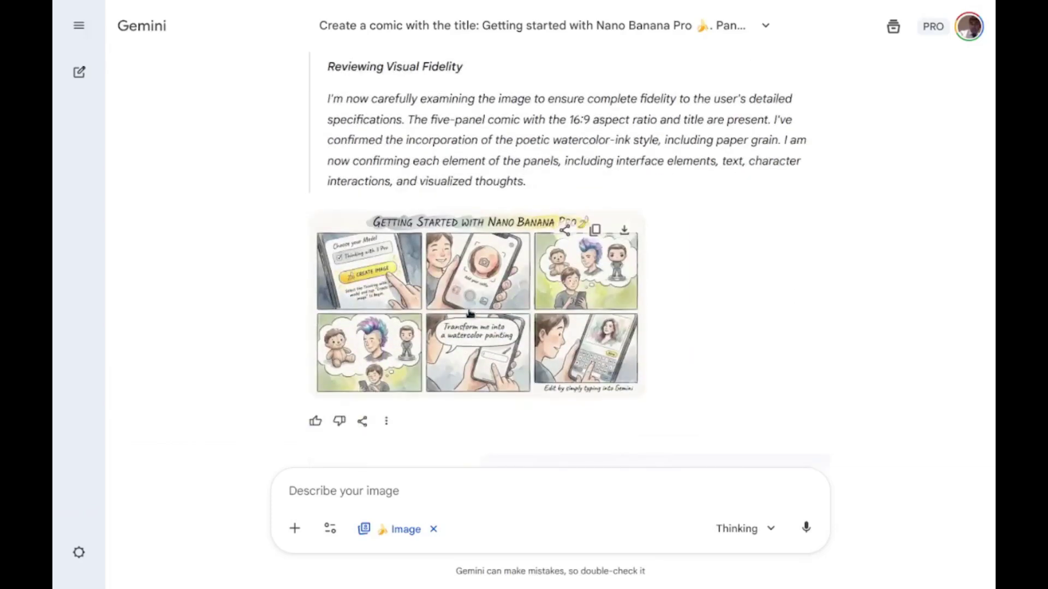
{"action": "left_click", "coordinate": [469, 313]}
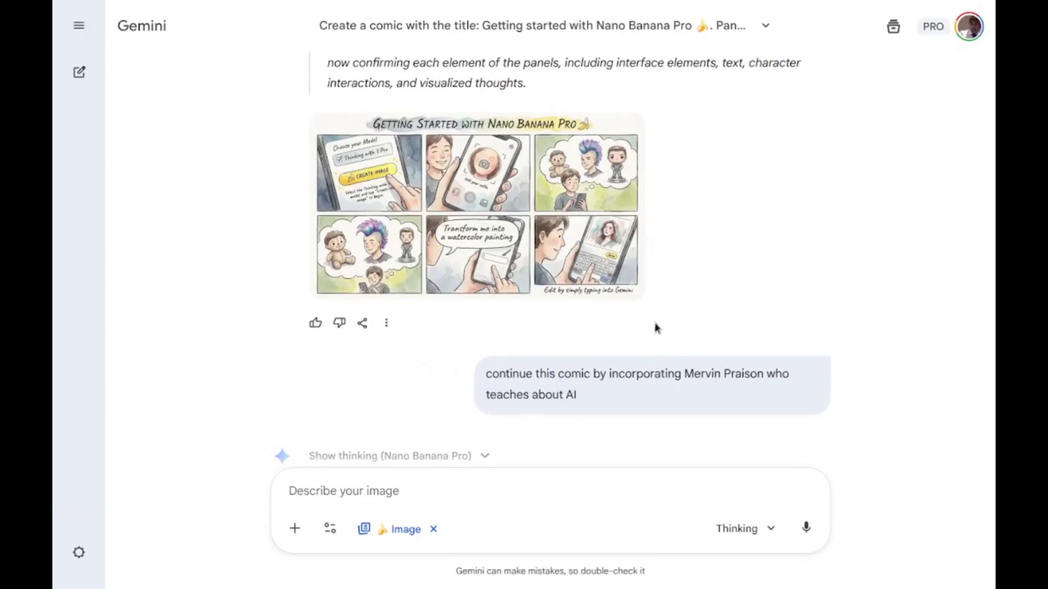
{"action": "left_click", "coordinate": [616, 423]}
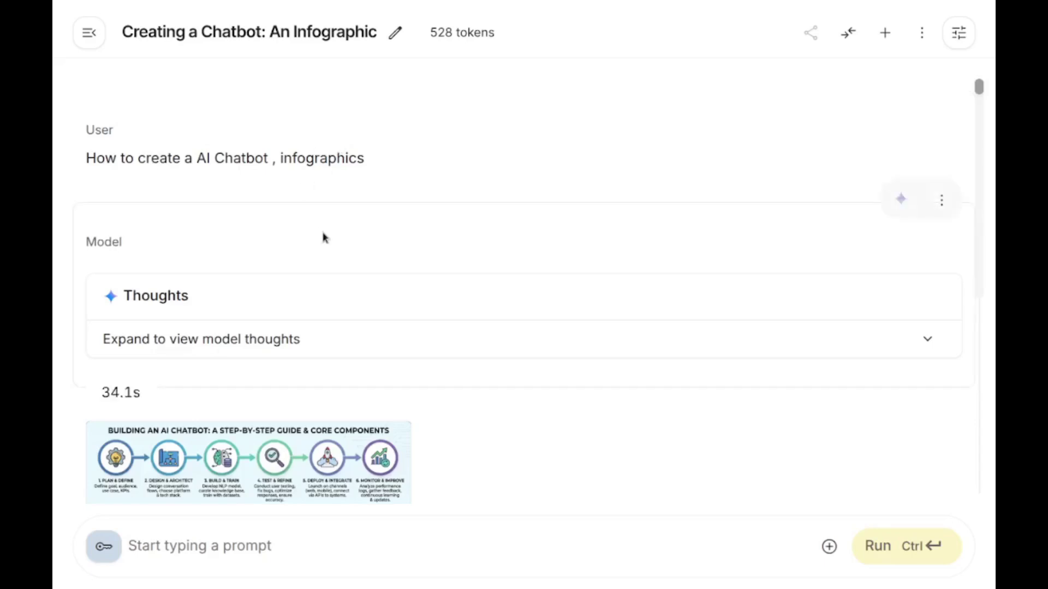
View the six-step chatbot infographic at full size, then close it.
{"action": "scroll", "coordinate": [323, 236], "scroll_direction": "down", "scroll_amount": 5}
{"action": "left_click", "coordinate": [339, 247]}
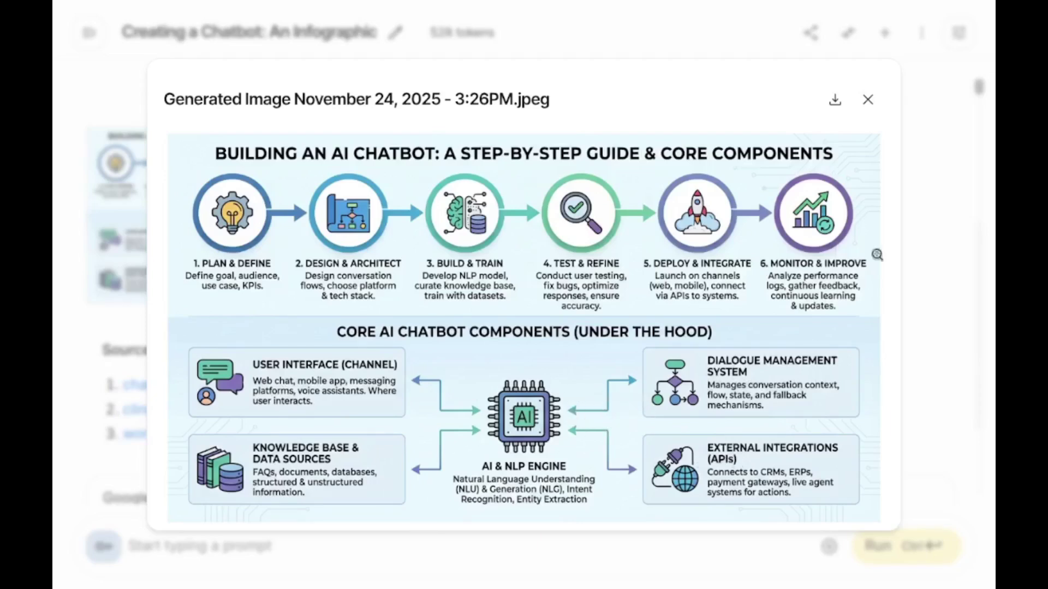
{"action": "key", "text": "Escape"}
Expand the model's thoughts and list the 1K, 2K and 4K resolution options.
{"action": "left_click", "coordinate": [632, 355]}
{"action": "scroll", "coordinate": [535, 347], "scroll_direction": "down", "scroll_amount": 2}
{"action": "scroll", "coordinate": [534, 348], "scroll_direction": "down", "scroll_amount": 12}
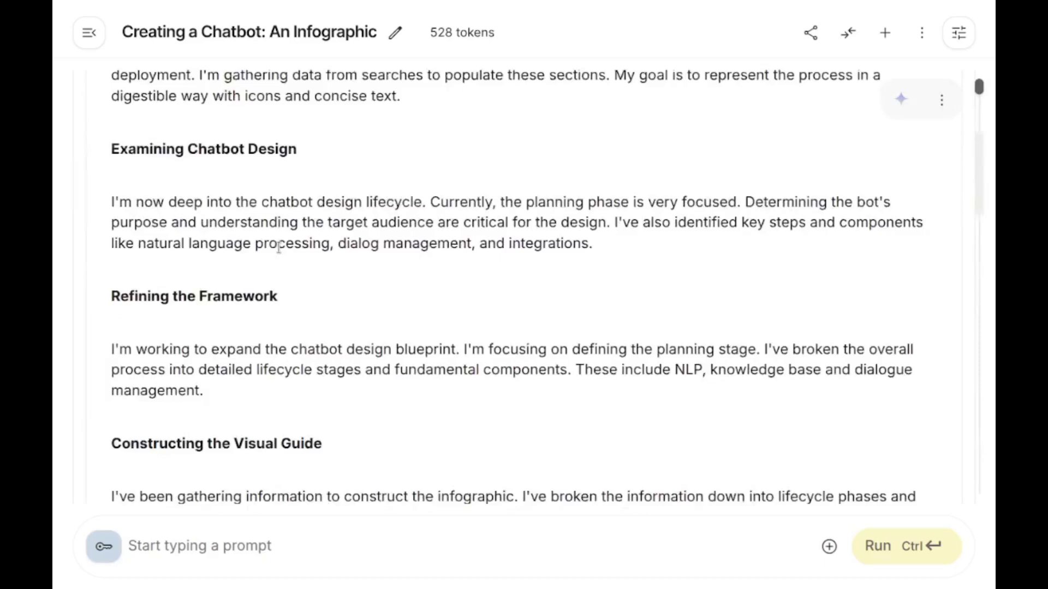
{"action": "scroll", "coordinate": [313, 286], "scroll_direction": "down", "scroll_amount": 10}
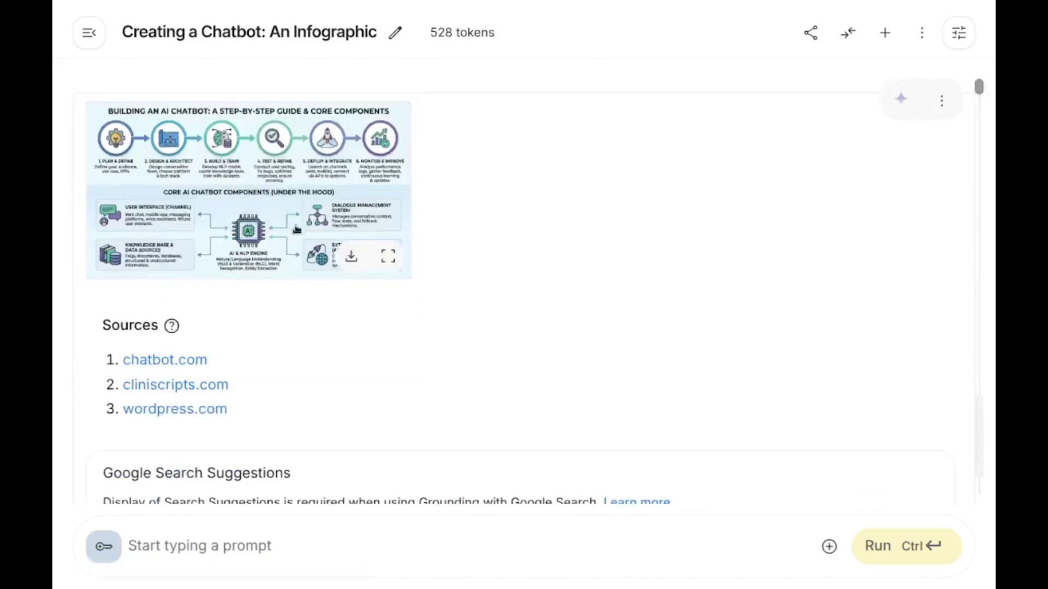
{"action": "scroll", "coordinate": [194, 330], "scroll_direction": "down", "scroll_amount": 1}
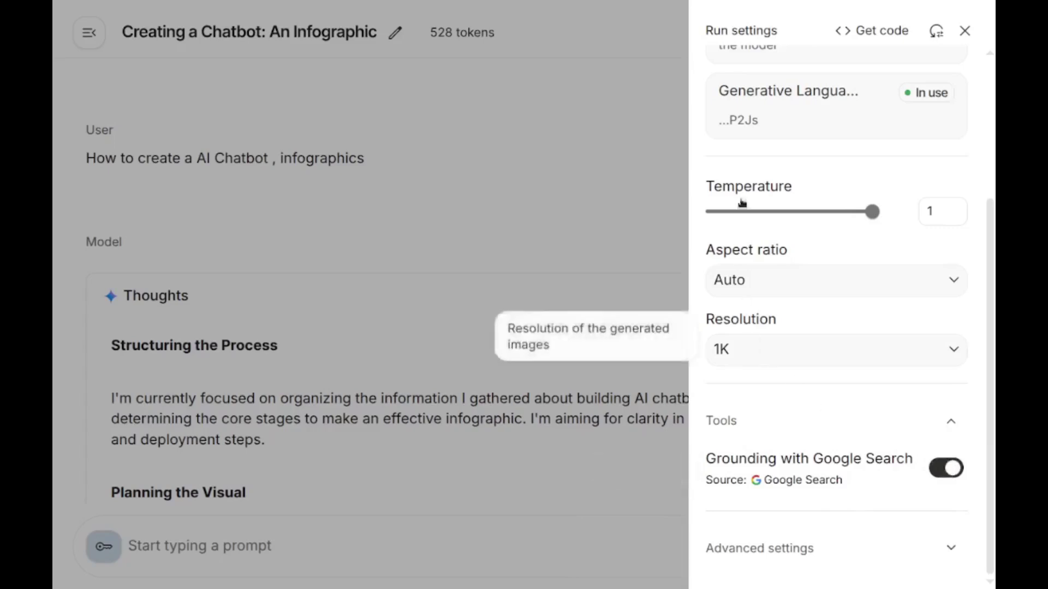
{"action": "left_click", "coordinate": [786, 358]}
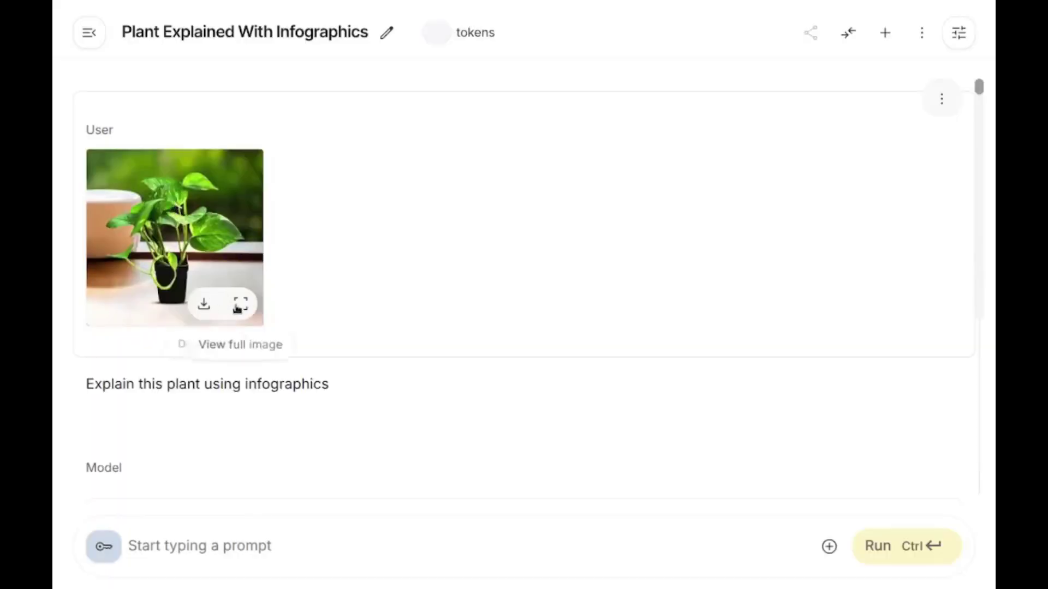
View the uploaded plant photo, then the generated plant care infographic, at full size.
{"action": "left_click", "coordinate": [241, 304]}
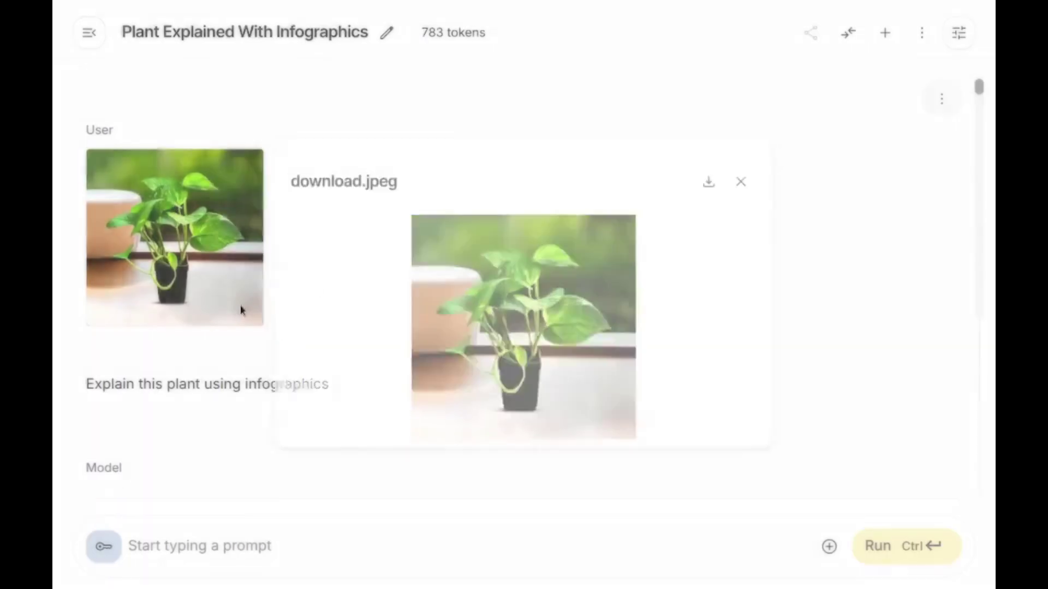
{"action": "left_click", "coordinate": [853, 315]}
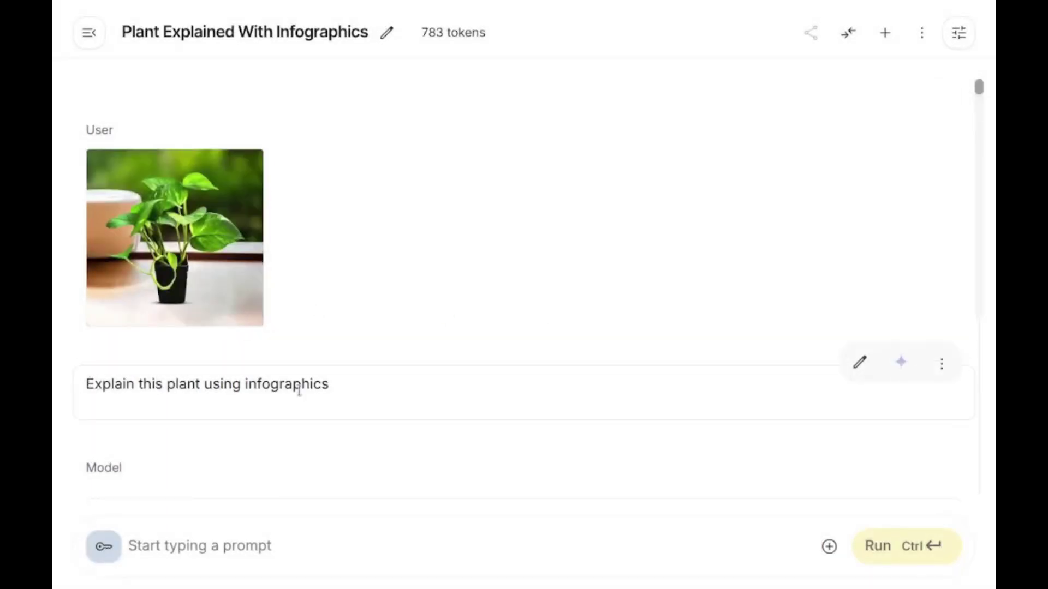
{"action": "scroll", "coordinate": [299, 388], "scroll_direction": "down", "scroll_amount": 6}
{"action": "left_click", "coordinate": [238, 426]}
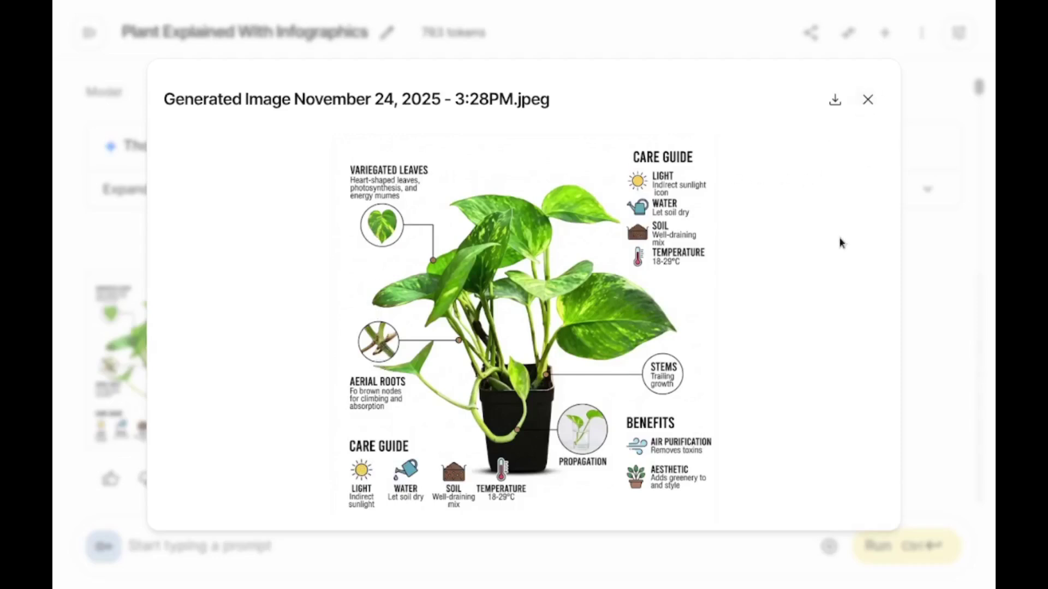
{"action": "key", "text": "Escape"}
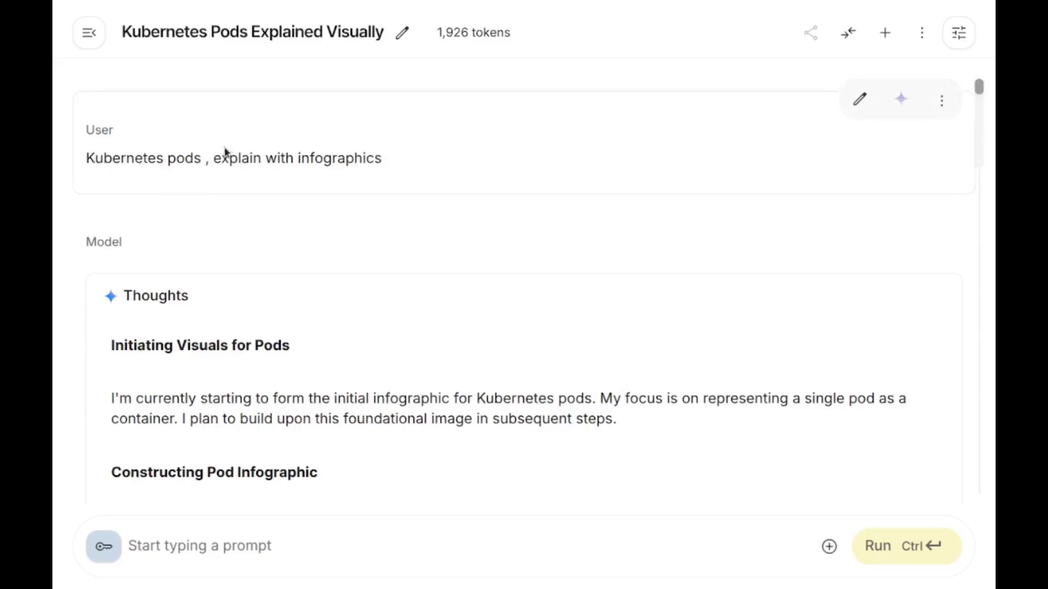
Collapse the thoughts and browse the Kubernetes Pod infographics full size, through Multi-Container Pod.
{"action": "left_click", "coordinate": [290, 293]}
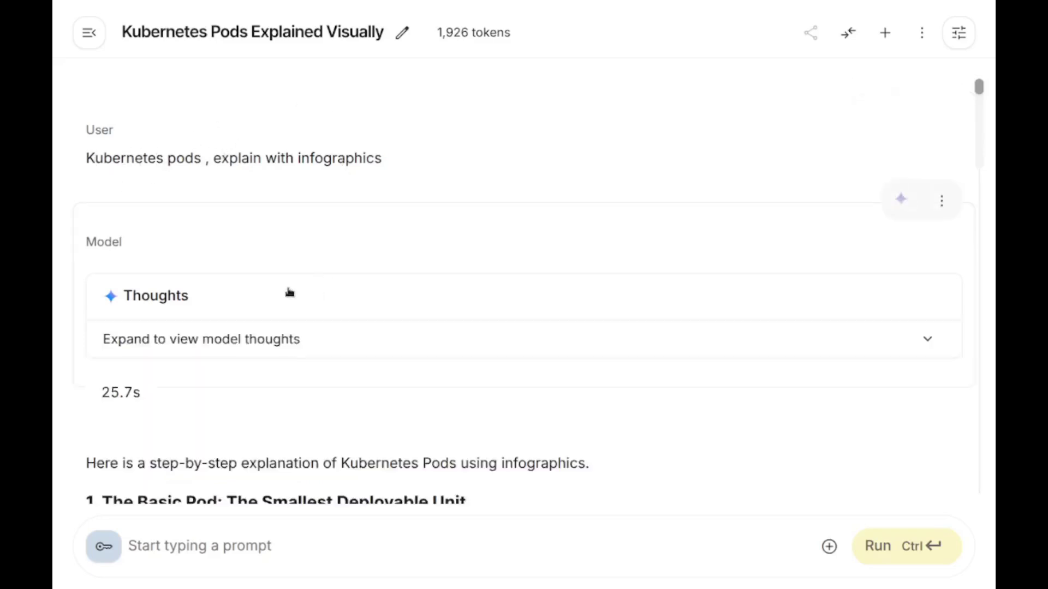
{"action": "scroll", "coordinate": [290, 316], "scroll_direction": "down", "scroll_amount": 7}
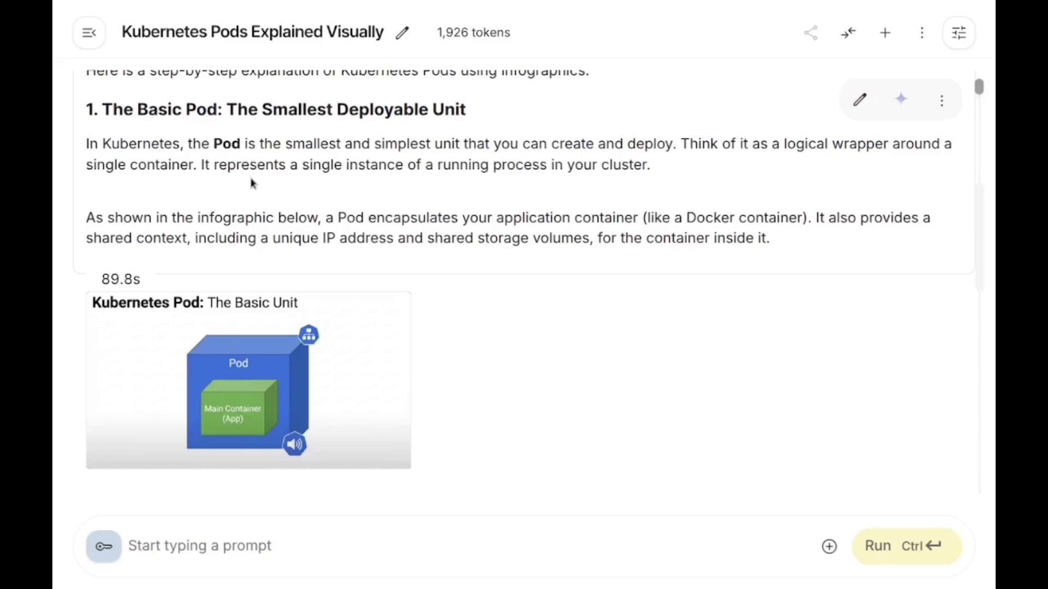
{"action": "left_click", "coordinate": [238, 350]}
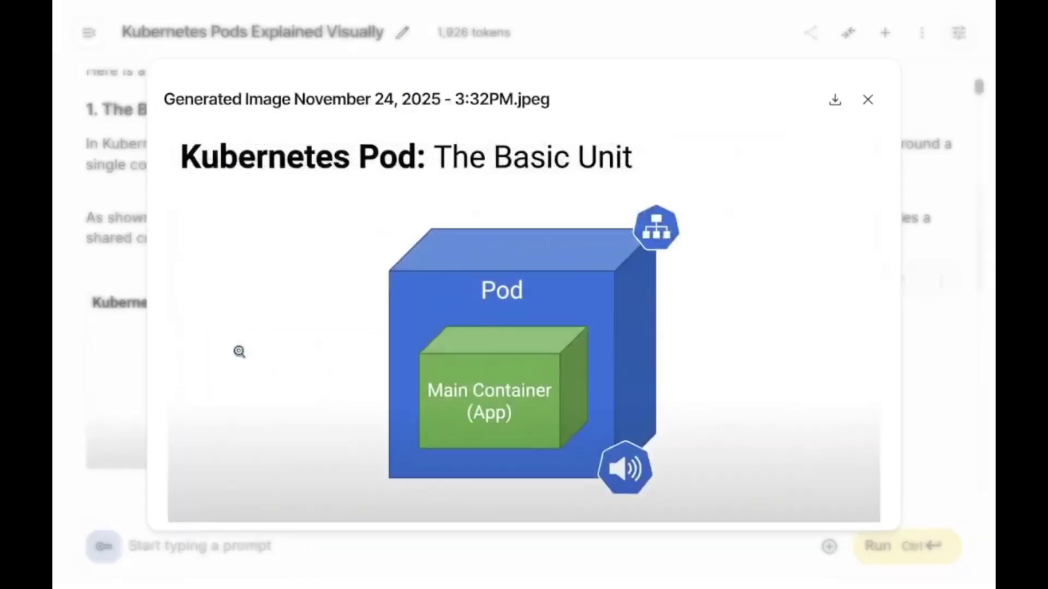
{"action": "scroll", "coordinate": [895, 419], "scroll_direction": "down", "scroll_amount": 3}
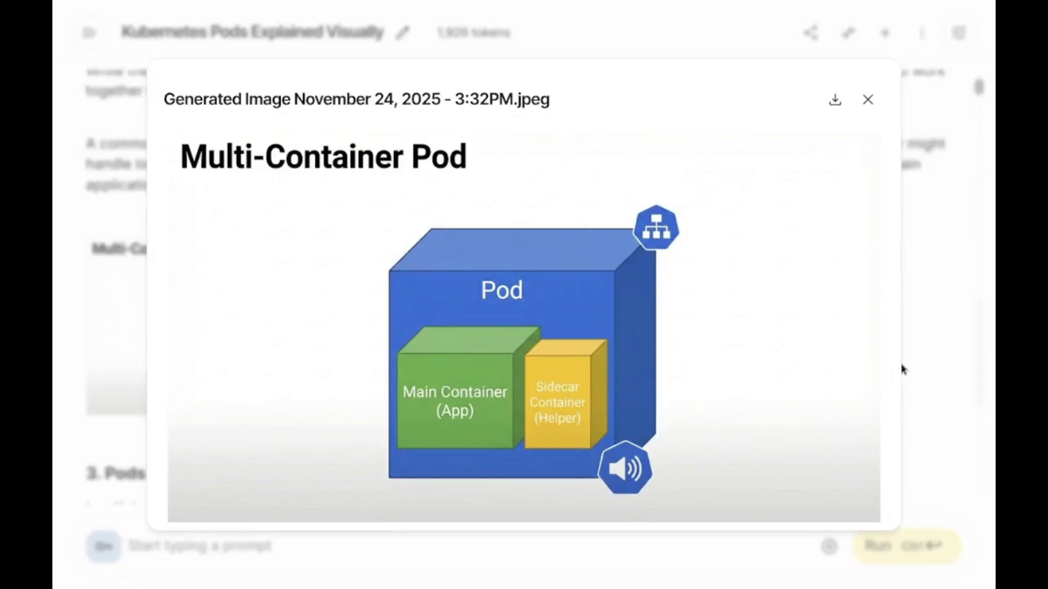
{"action": "scroll", "coordinate": [903, 367], "scroll_direction": "down", "scroll_amount": 3}
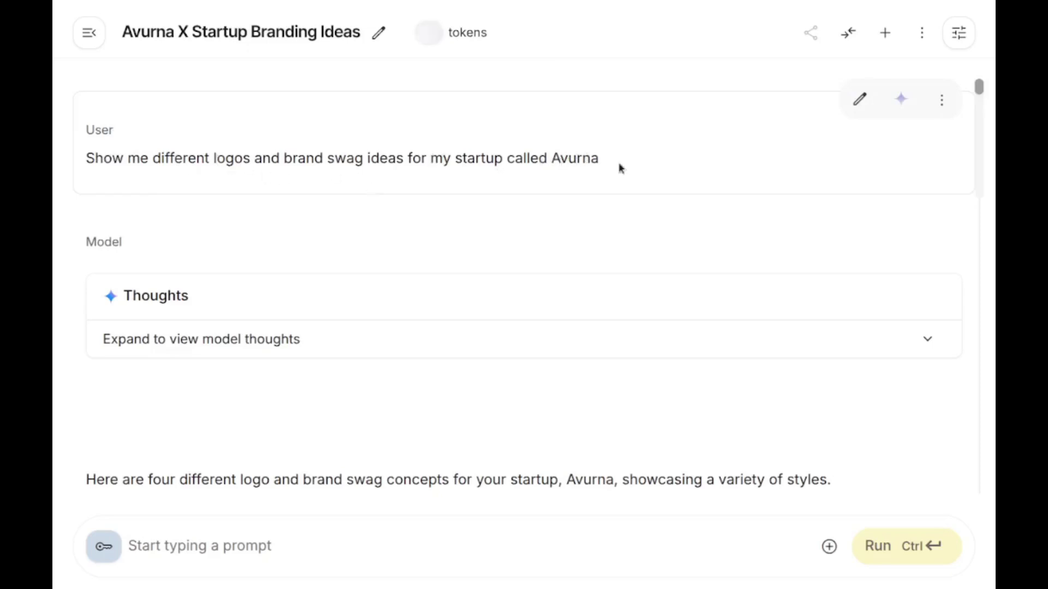
Browse the Avurna logo and branding mockups full size, through the eco-friendly bamboo concept.
{"action": "scroll", "coordinate": [346, 318], "scroll_direction": "down", "scroll_amount": 8}
{"action": "left_click", "coordinate": [137, 373]}
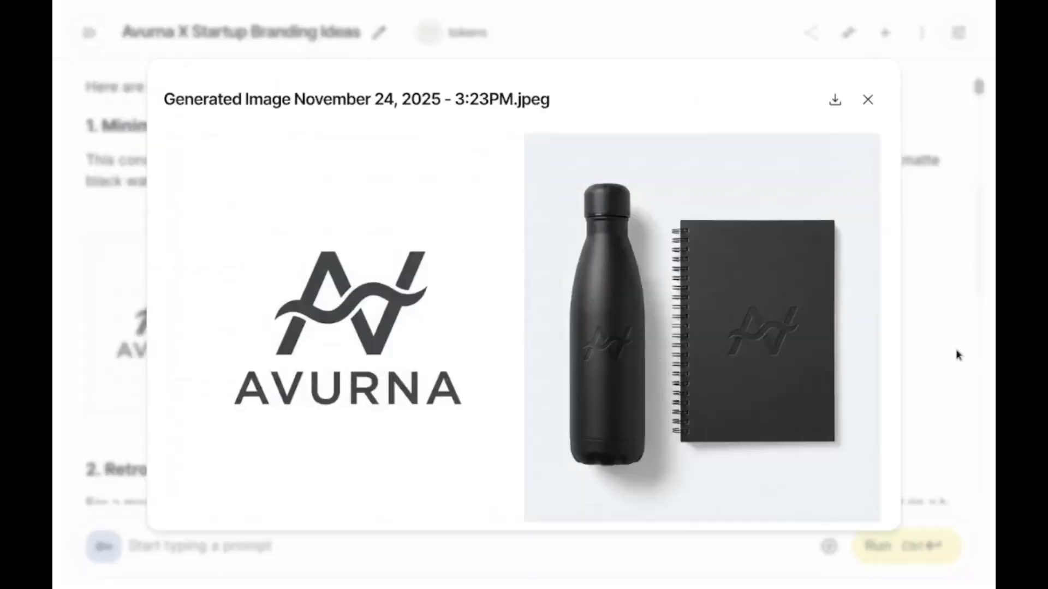
{"action": "scroll", "coordinate": [958, 355], "scroll_direction": "down", "scroll_amount": 5}
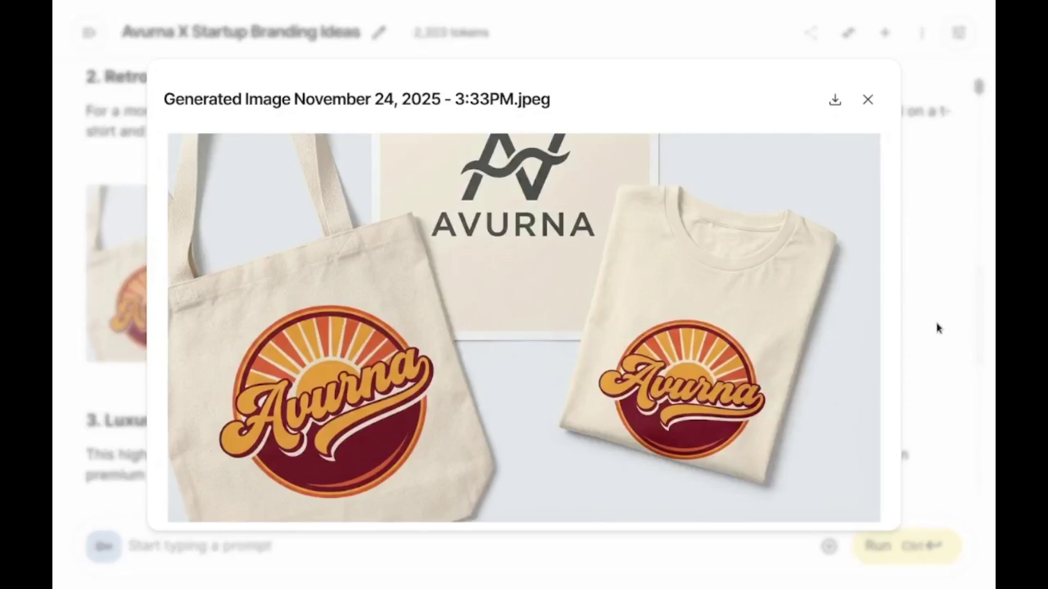
{"action": "scroll", "coordinate": [515, 374], "scroll_direction": "down", "scroll_amount": 5}
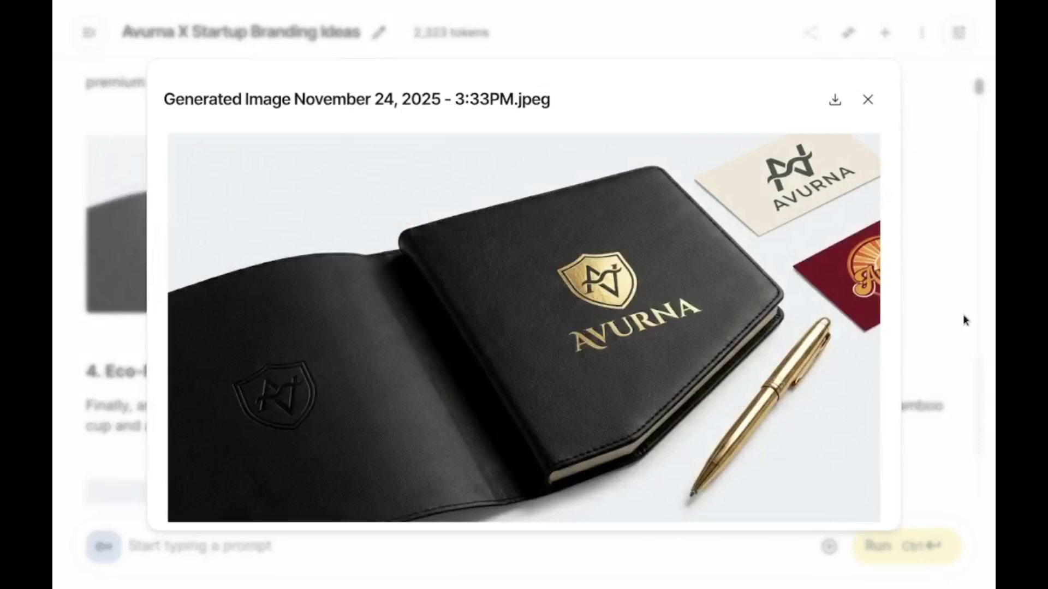
{"action": "scroll", "coordinate": [963, 314], "scroll_direction": "down", "scroll_amount": 4}
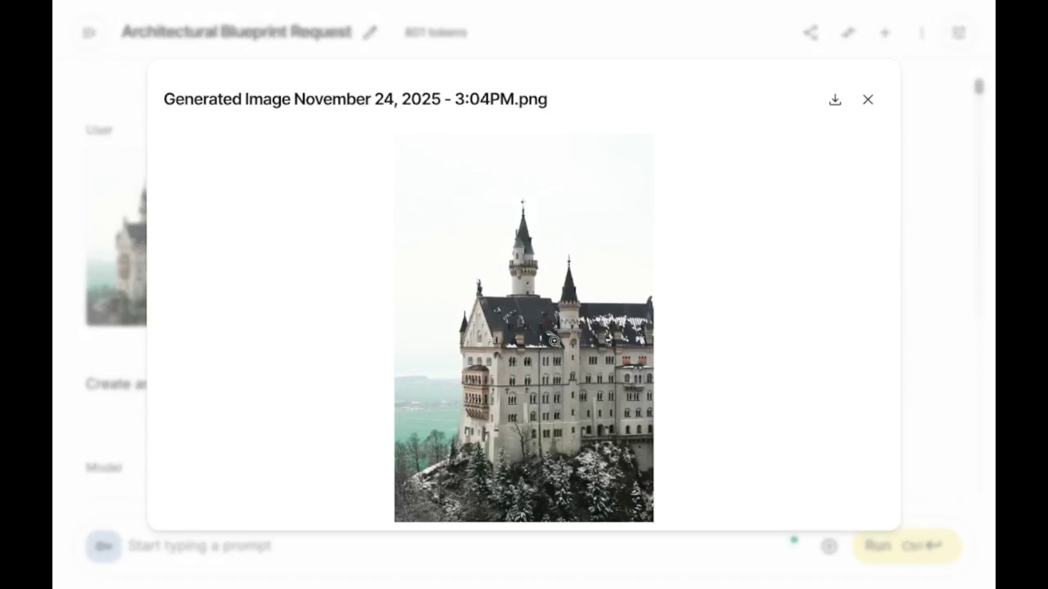
Close the castle photo and open the Neuschwanstein orthographic blueprint at full size.
{"action": "key", "text": "Escape"}
{"action": "scroll", "coordinate": [393, 391], "scroll_direction": "down", "scroll_amount": 5}
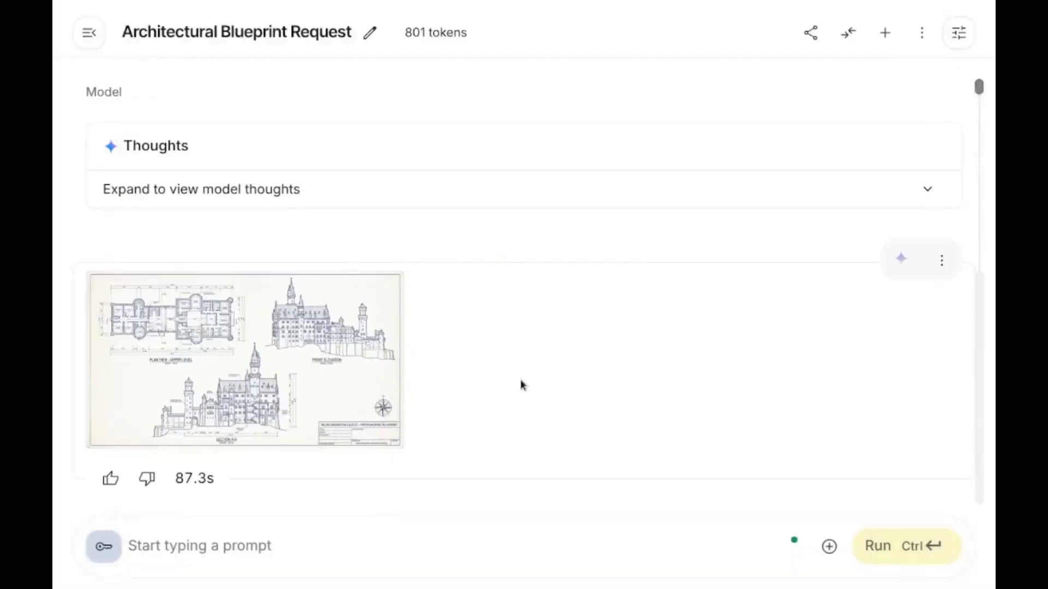
{"action": "scroll", "coordinate": [445, 304], "scroll_direction": "up", "scroll_amount": 5}
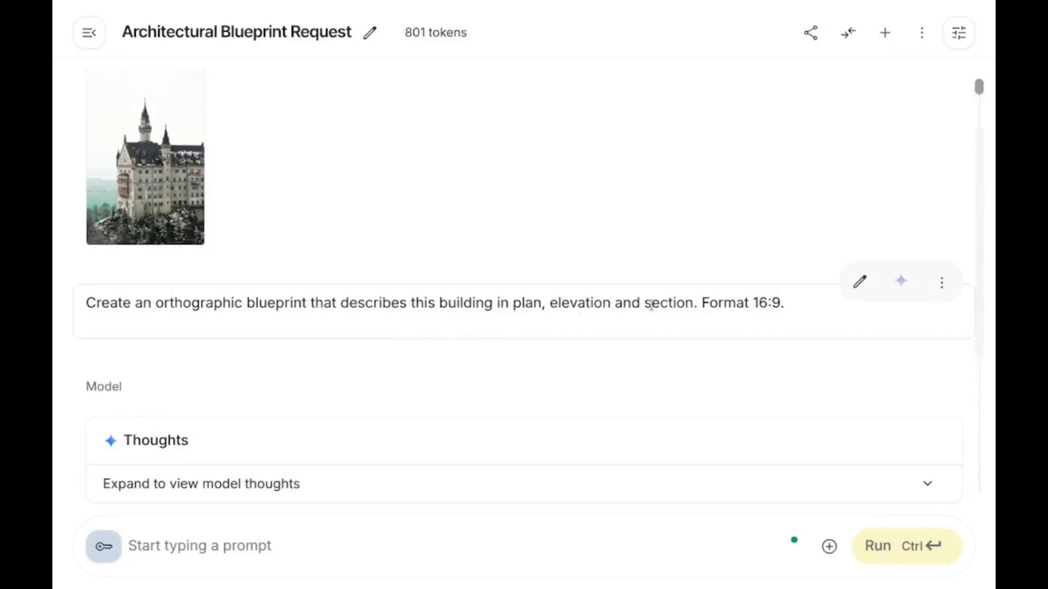
{"action": "scroll", "coordinate": [684, 304], "scroll_direction": "up", "scroll_amount": 1}
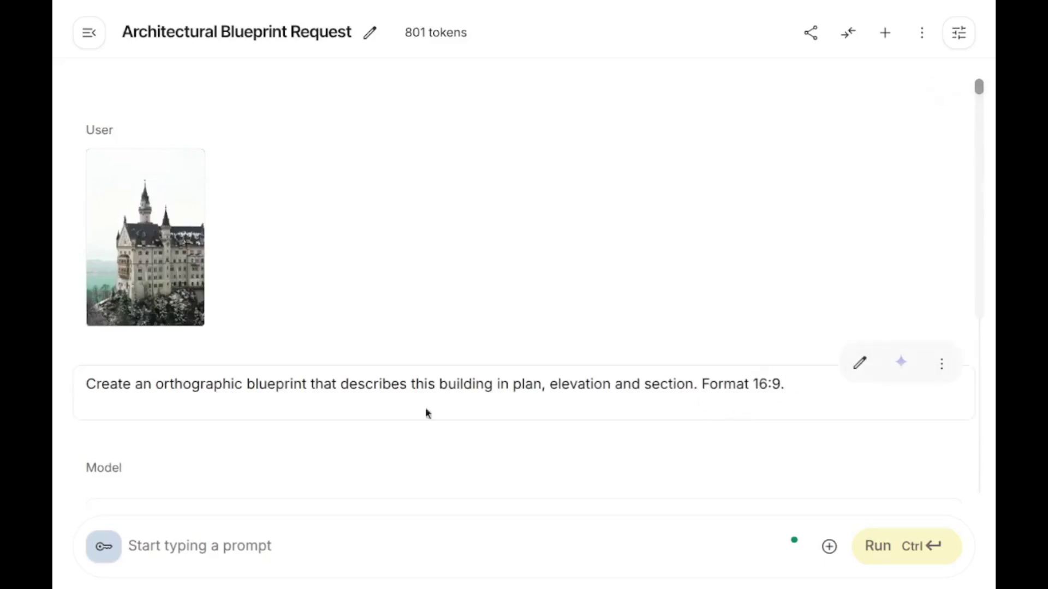
{"action": "scroll", "coordinate": [317, 424], "scroll_direction": "down", "scroll_amount": 5}
{"action": "left_click", "coordinate": [316, 424]}
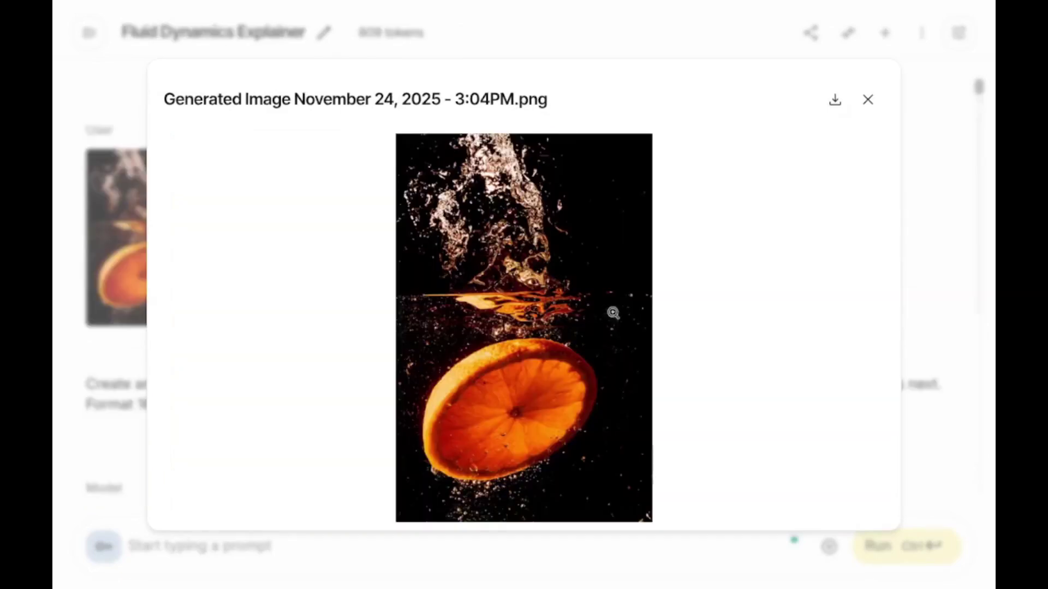
Close the orange splash photo and open the 16:9 fluid-dynamics explainer full size.
{"action": "left_click", "coordinate": [916, 322]}
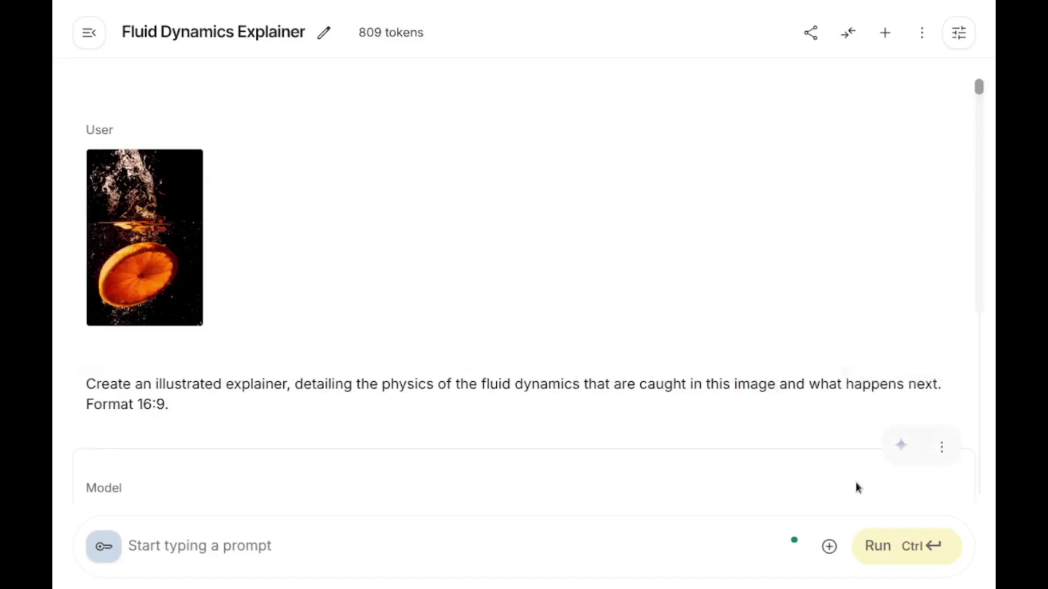
{"action": "scroll", "coordinate": [856, 487], "scroll_direction": "down", "scroll_amount": 5}
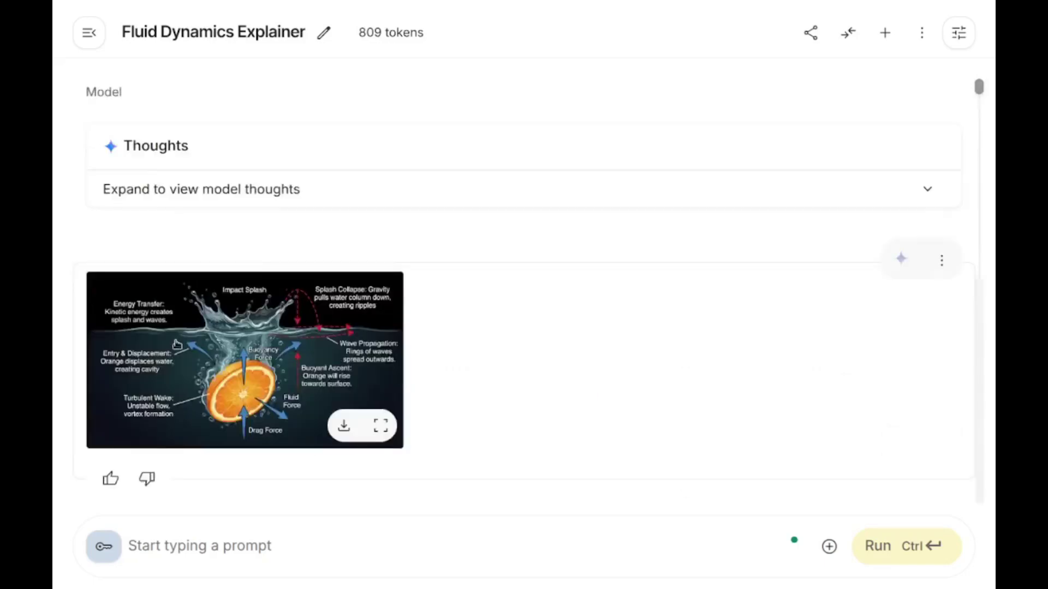
{"action": "left_click", "coordinate": [176, 340]}
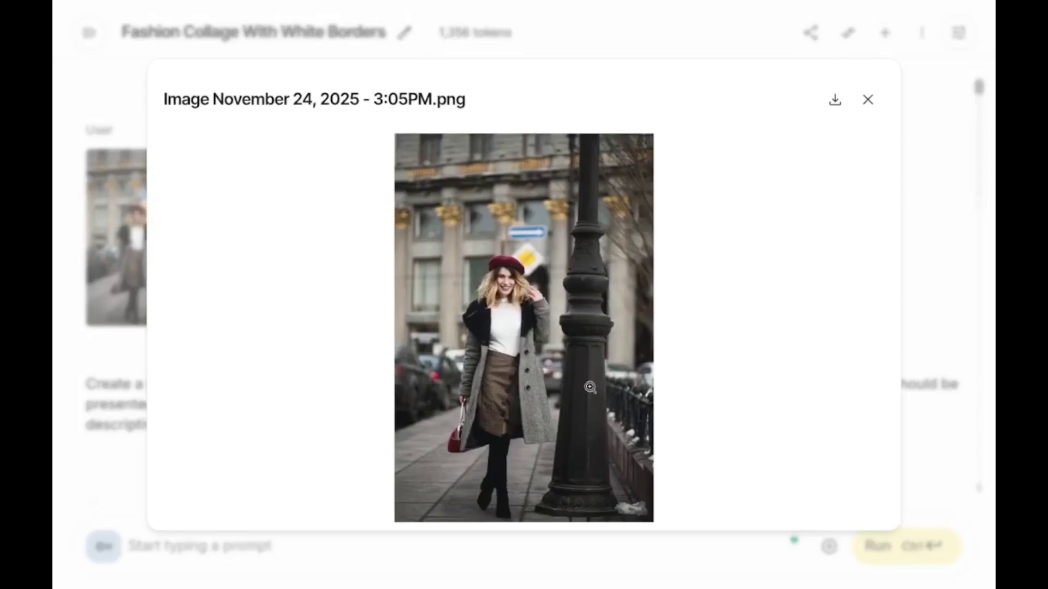
Close the outfit photo and open the corkboard fashion collage at full size.
{"action": "left_click", "coordinate": [92, 392]}
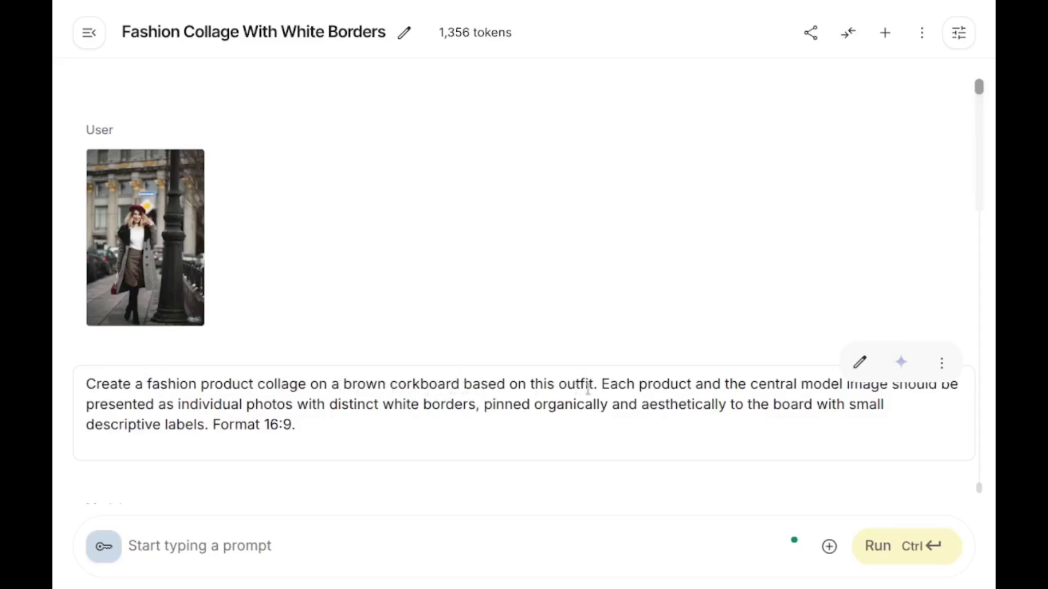
{"action": "scroll", "coordinate": [562, 466], "scroll_direction": "down", "scroll_amount": 10}
{"action": "left_click", "coordinate": [314, 191]}
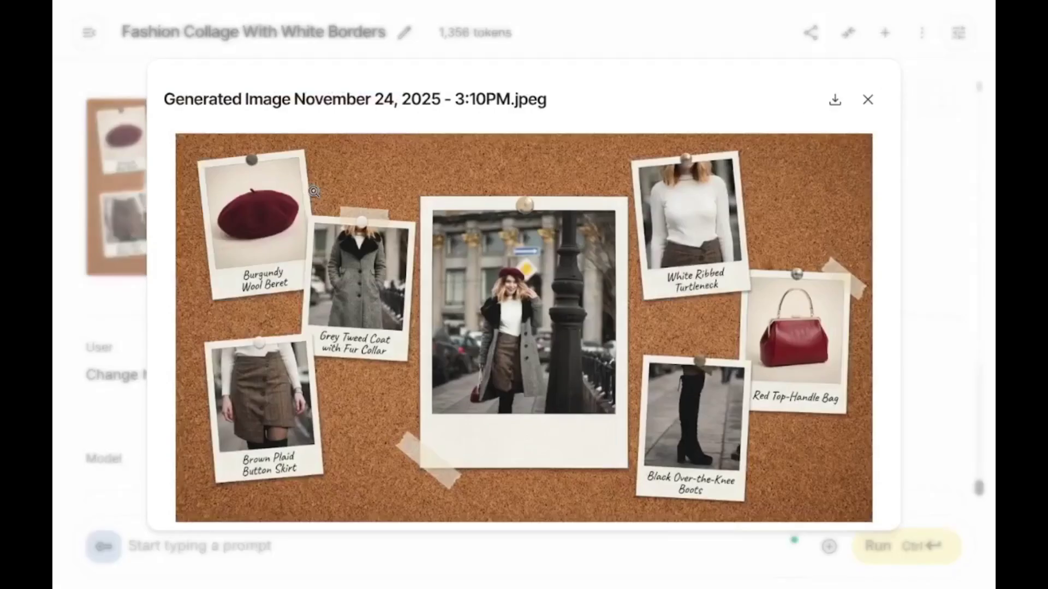